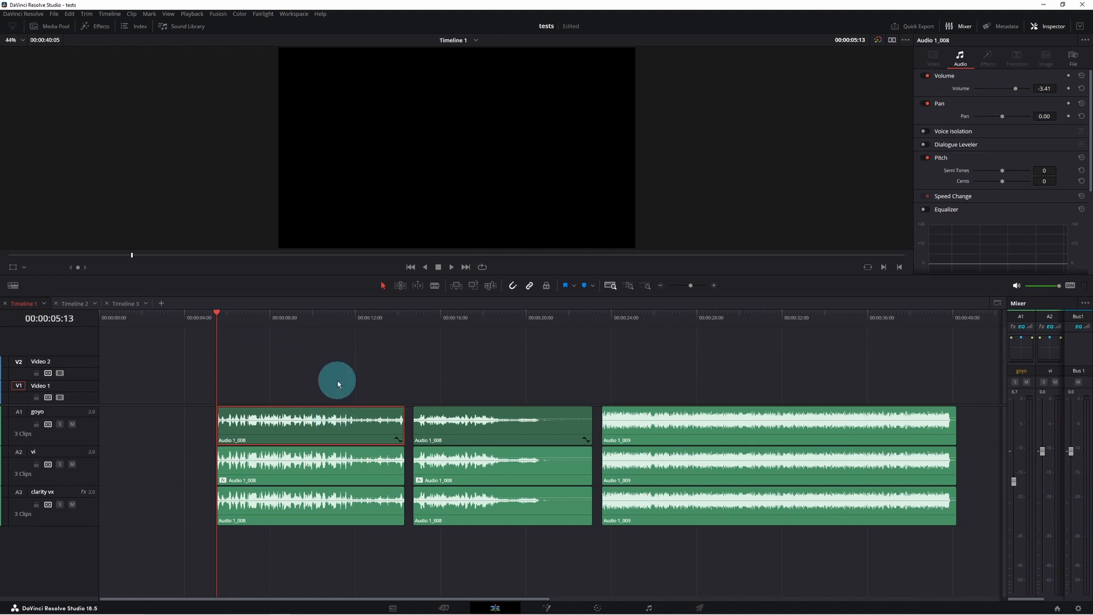
# - Apply the Goyo VST effect to the whole goyo audio track and close its plugin window
pyautogui.click(100, 27)
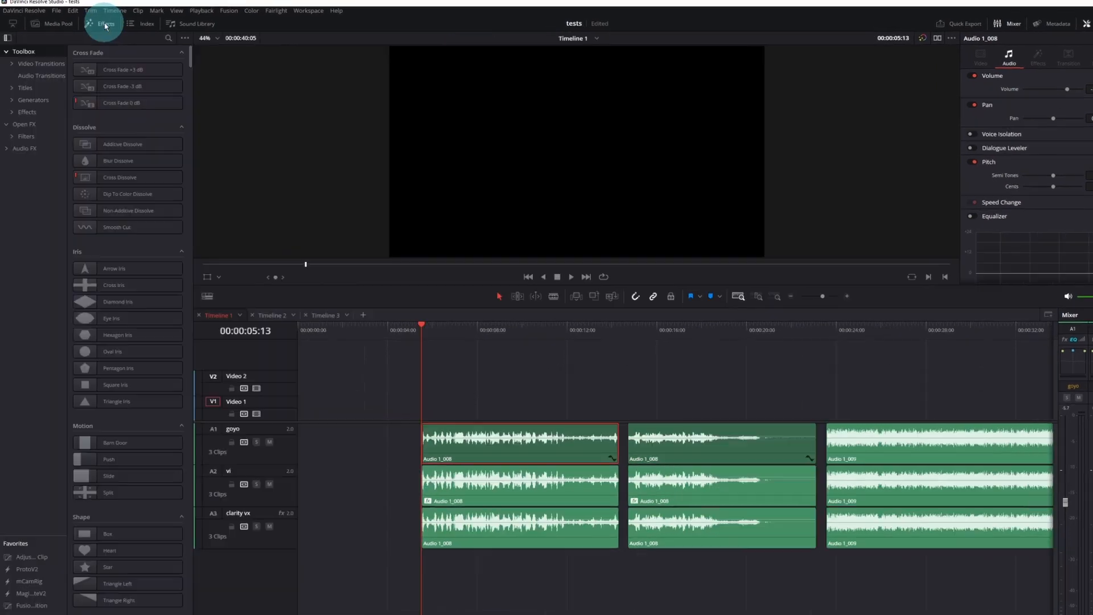
pyautogui.click(18, 144)
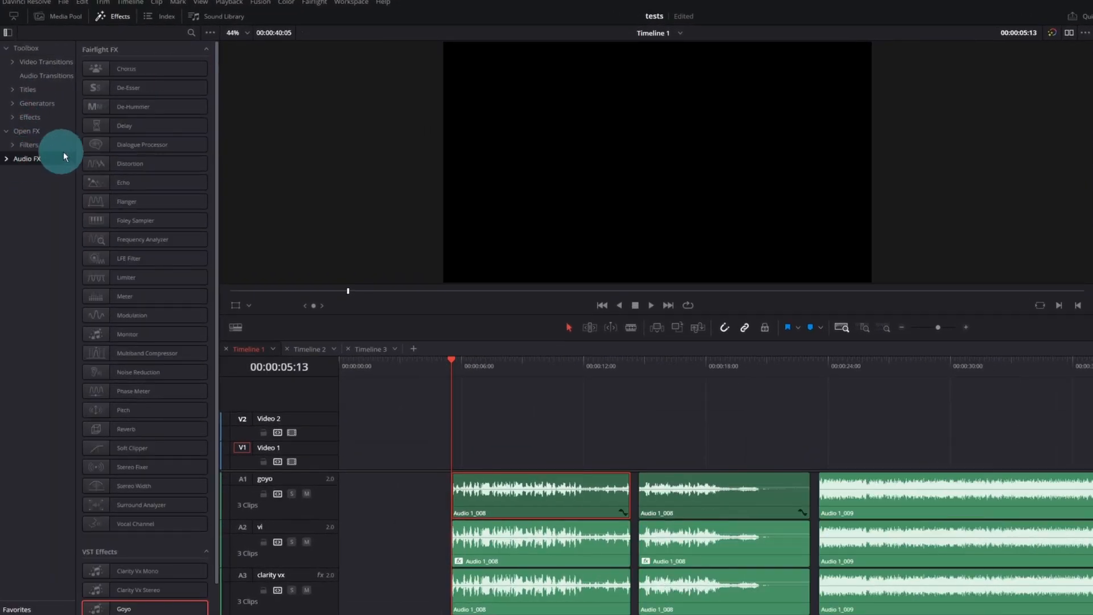
pyautogui.click(36, 187)
pyautogui.click(122, 103)
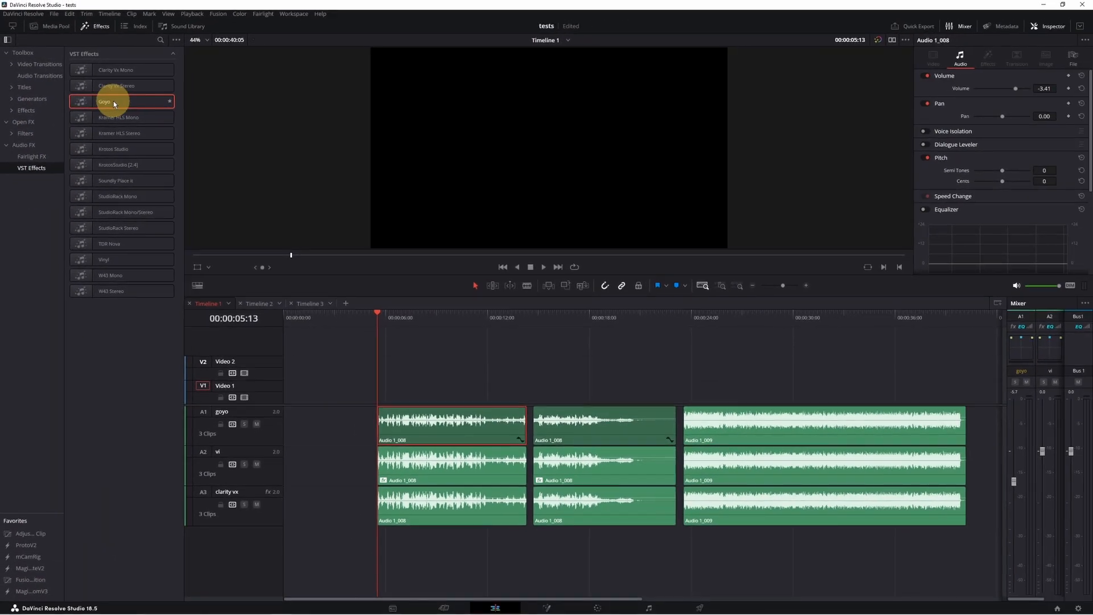
pyautogui.moveTo(112, 103); pyautogui.dragTo(437, 334)
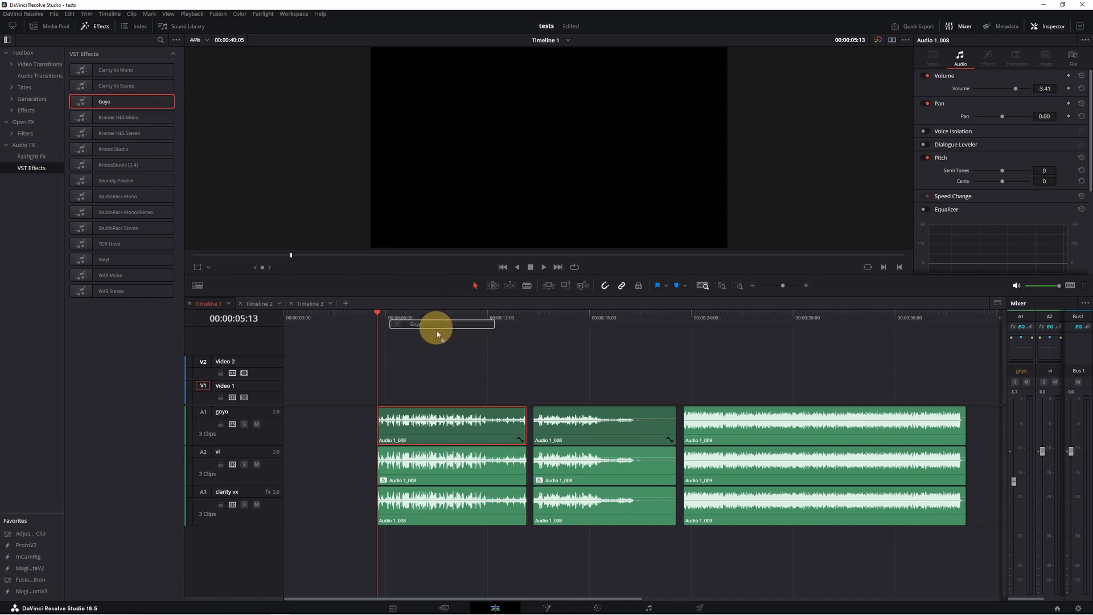
pyautogui.moveTo(434, 392); pyautogui.dragTo(268, 432)
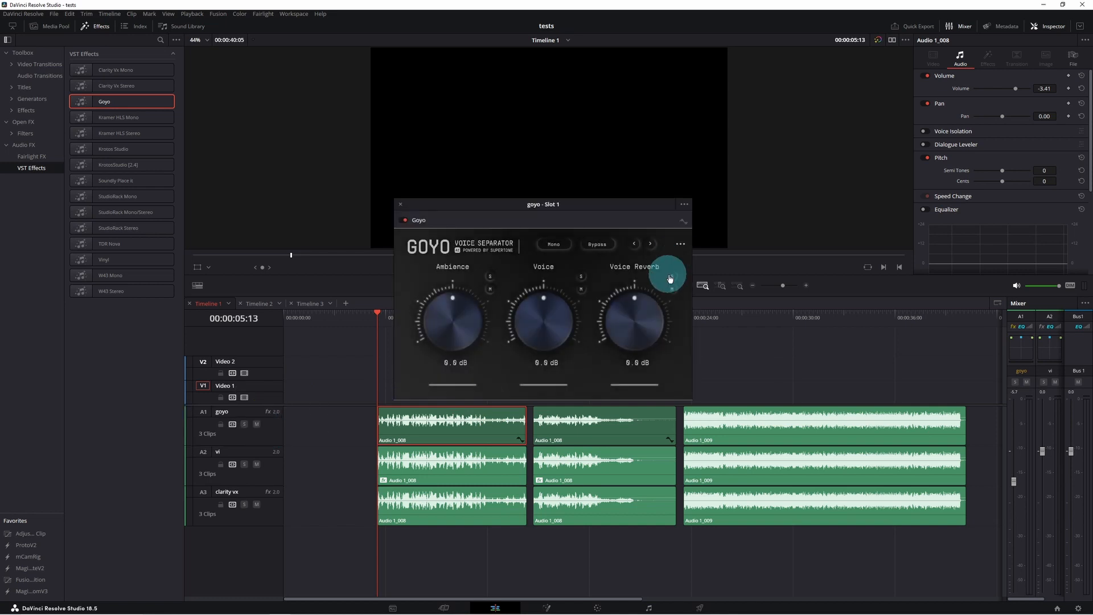
pyautogui.click(398, 204)
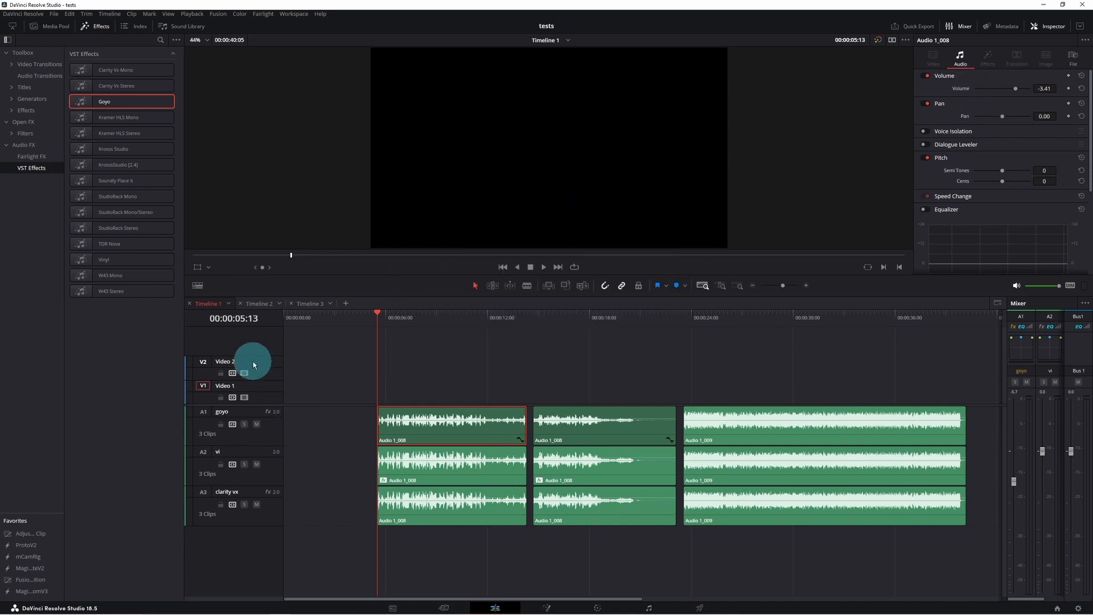
# - Select the goyo track and delete the Goyo effect from it
pyautogui.click(268, 431)
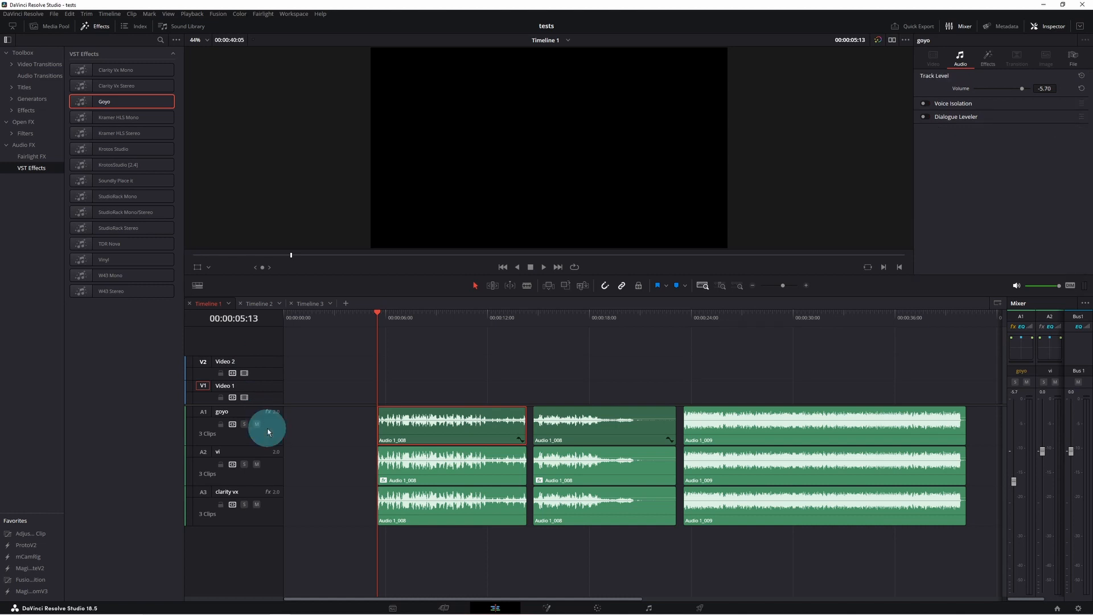
pyautogui.click(988, 57)
pyautogui.click(1065, 94)
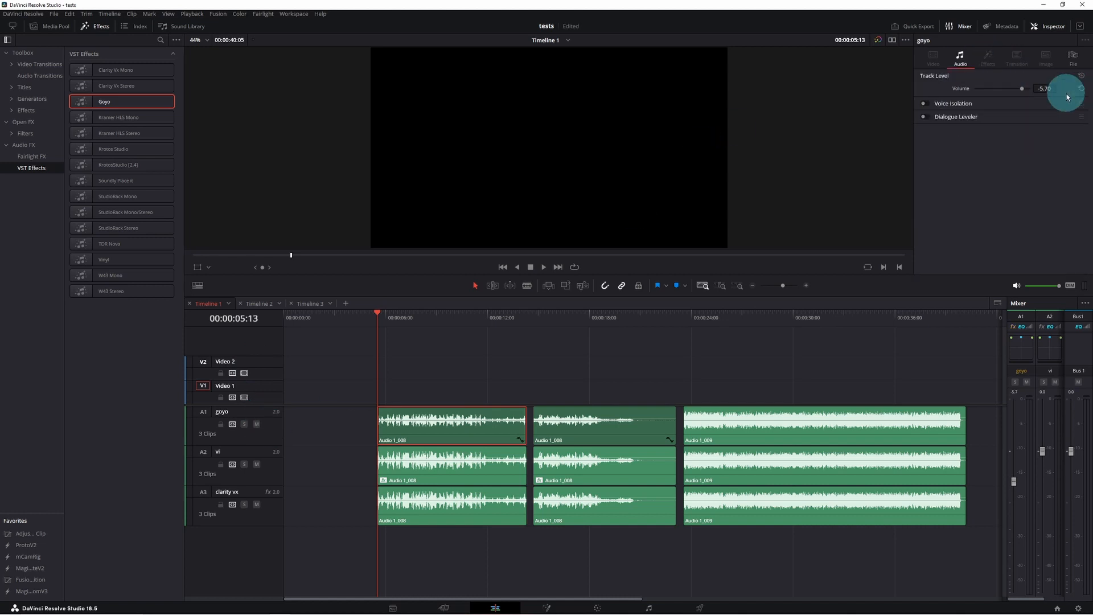
# - Switch to the Fairlight page and play the soloed goyo track's clips without any effect
pyautogui.click(640, 604)
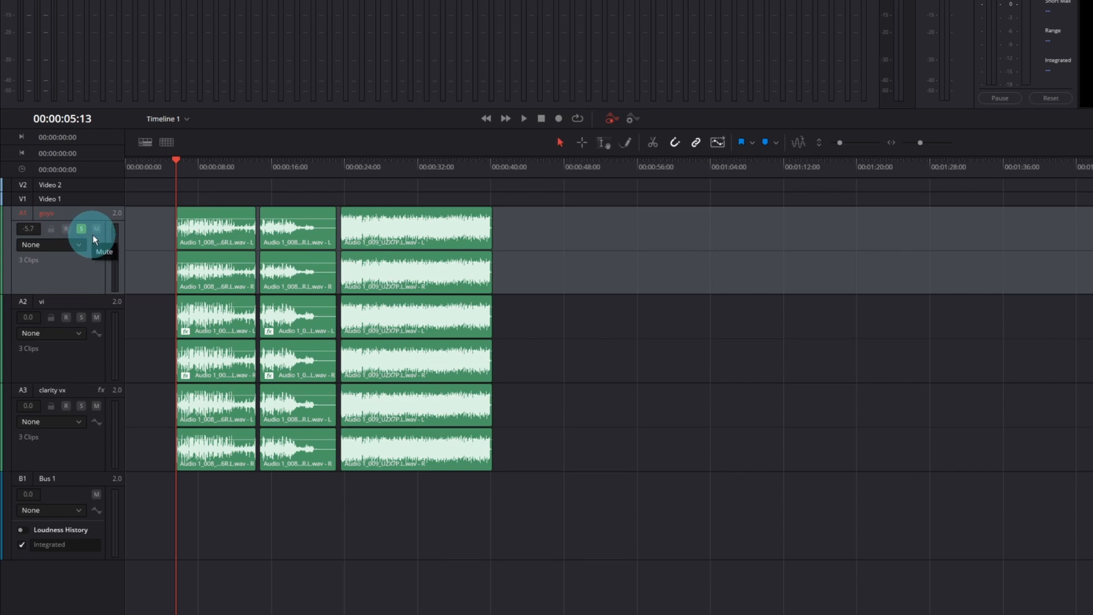
pyautogui.press('space')
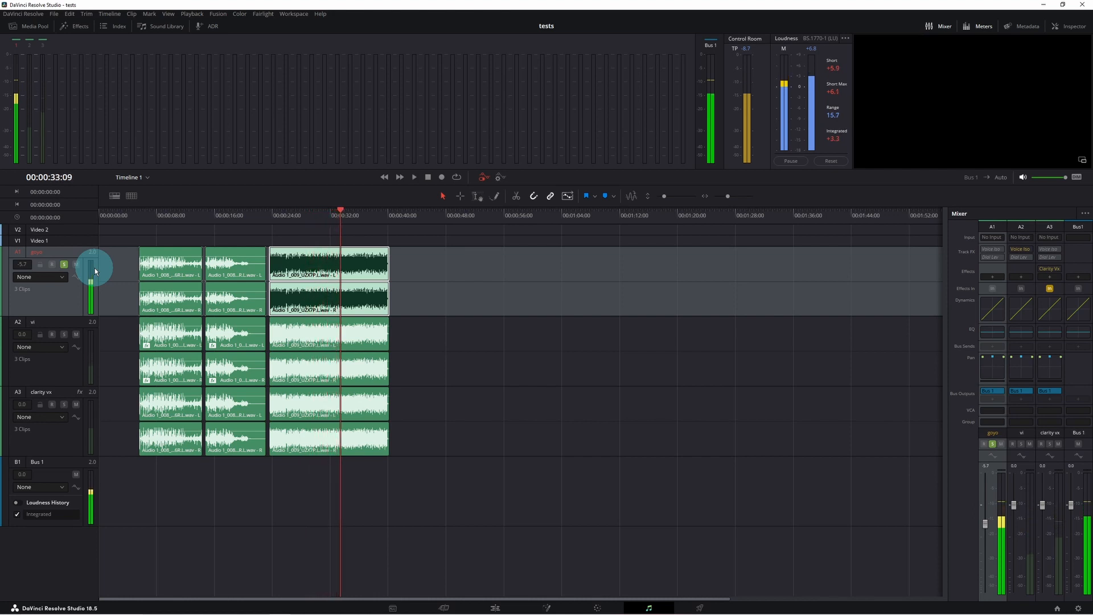
pyautogui.press('space')
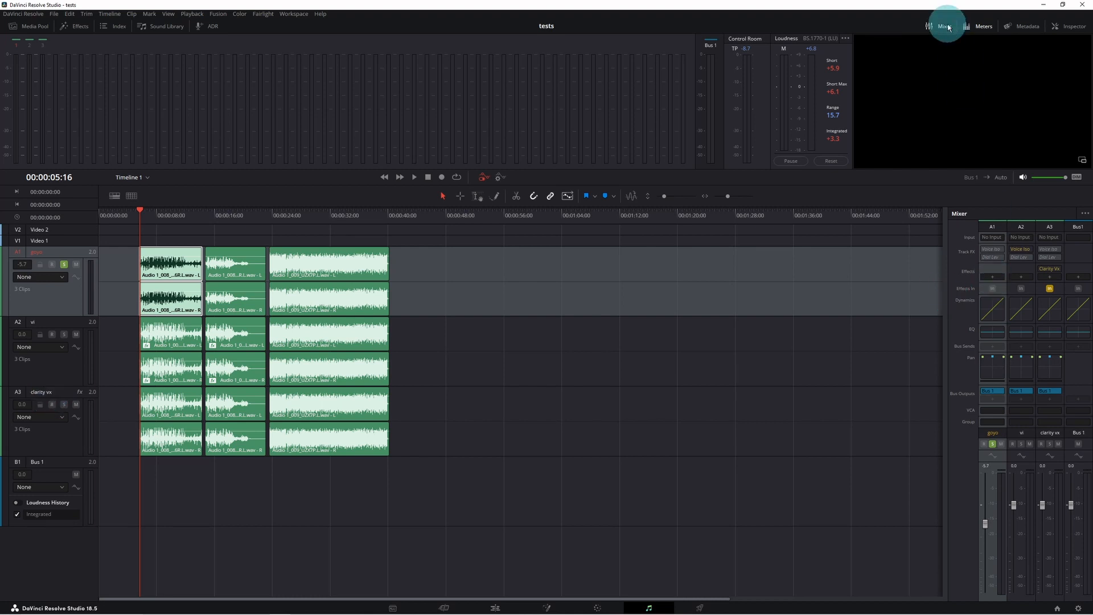
# - Insert the Goyo VST plugin in the goyo track's effects chain in the mixer
pyautogui.click(992, 278)
pyautogui.moveTo(1026, 405)
pyautogui.click(977, 408)
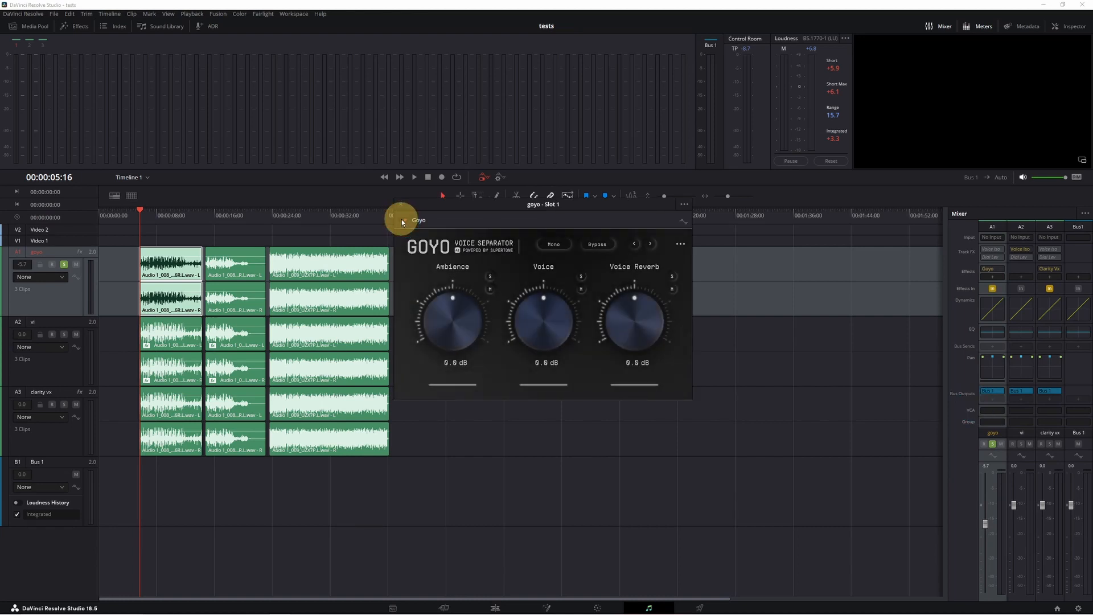
# - Try Goyo's Bypass control, switch it from mono to stereo, and undo the mode change
pyautogui.click(603, 246)
pyautogui.click(595, 234)
pyautogui.click(553, 246)
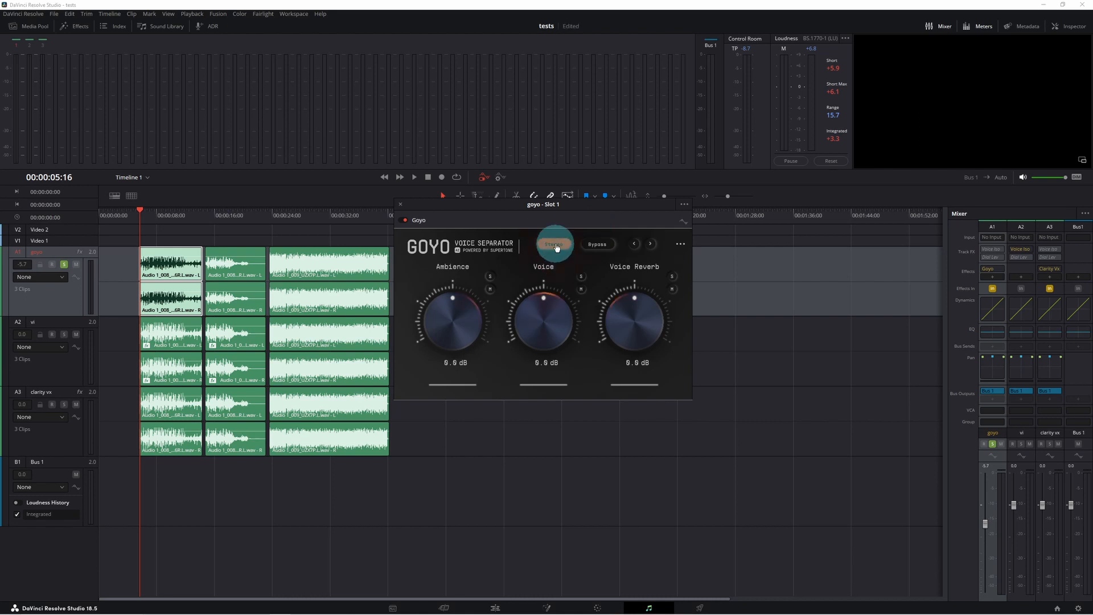
pyautogui.click(634, 248)
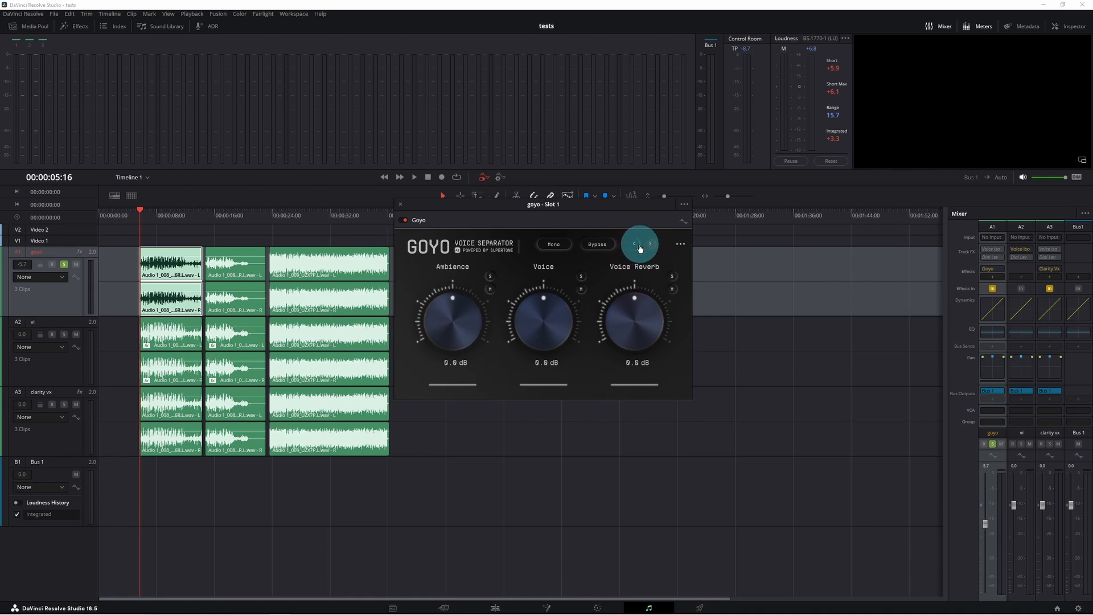
# - Solo the Voice component in Goyo and lower its level to about -7.7 dB during playback of the first clip
pyautogui.click(584, 347)
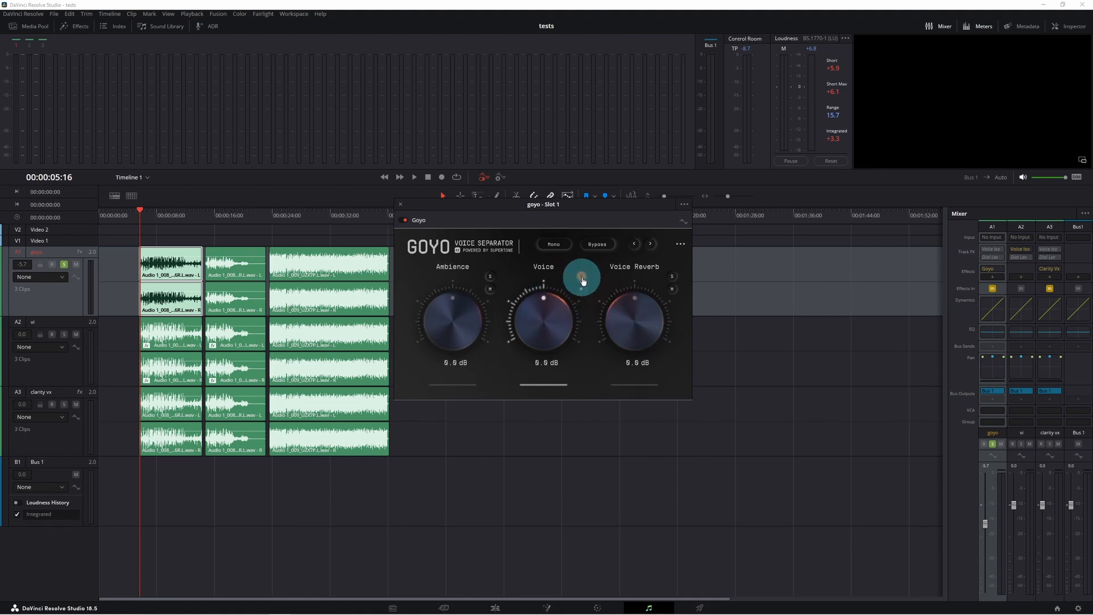
pyautogui.click(415, 177)
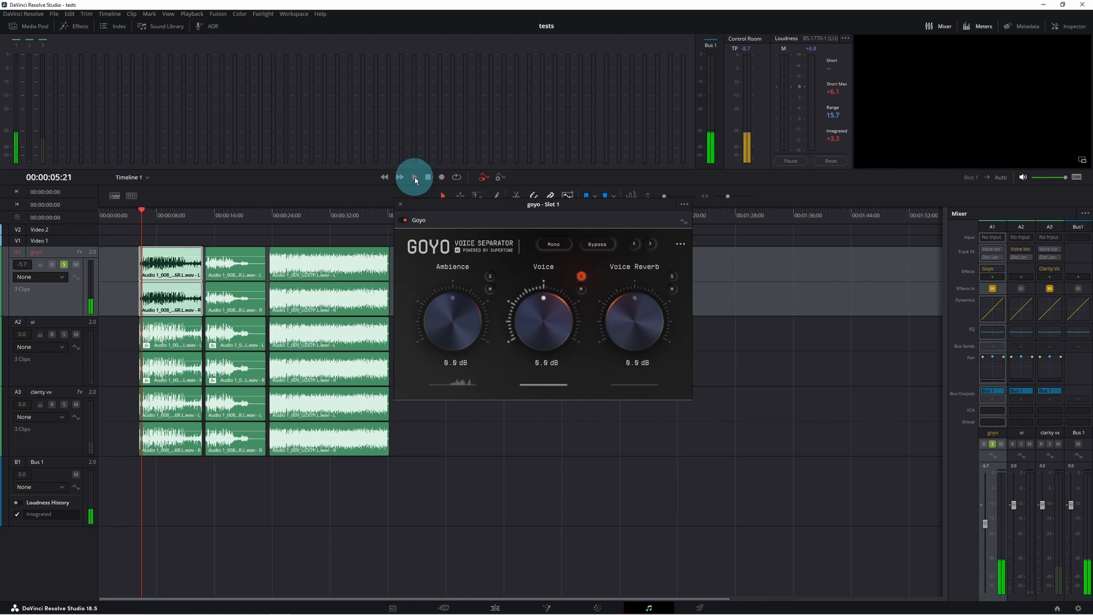
pyautogui.moveTo(549, 325)
pyautogui.mouseDown()
pyautogui.moveTo(543, 313)
pyautogui.moveTo(545, 330)
pyautogui.mouseUp()
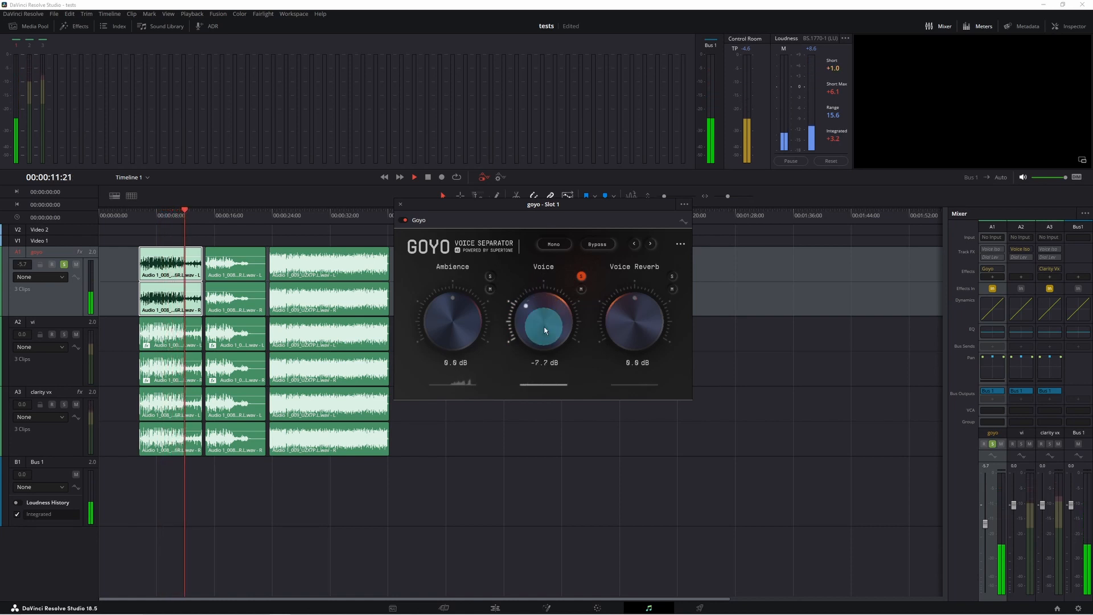
pyautogui.click(428, 177)
# - Replay the goyo track from the first clip, comparing with the plugin off and raising the Voice level to about 3.8 dB
pyautogui.click(217, 242)
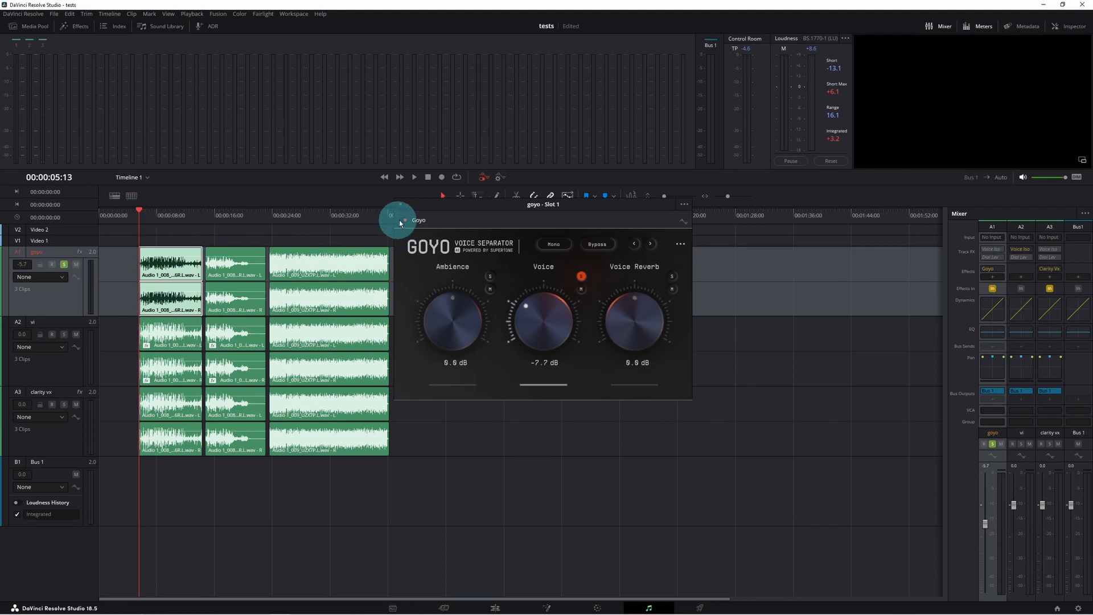
pyautogui.click(414, 177)
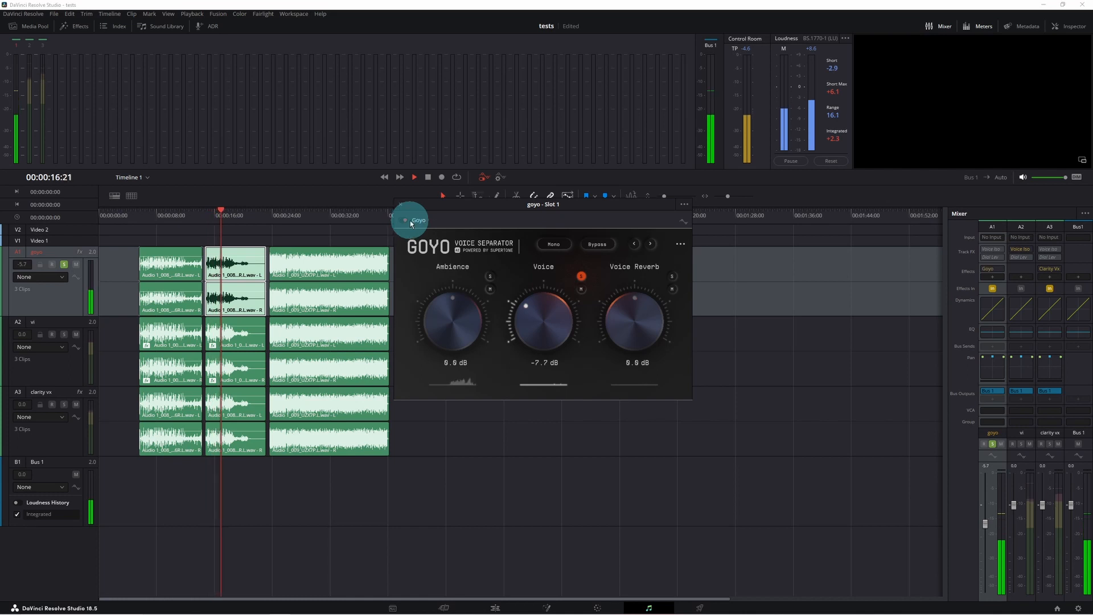
pyautogui.moveTo(533, 331); pyautogui.dragTo(539, 319)
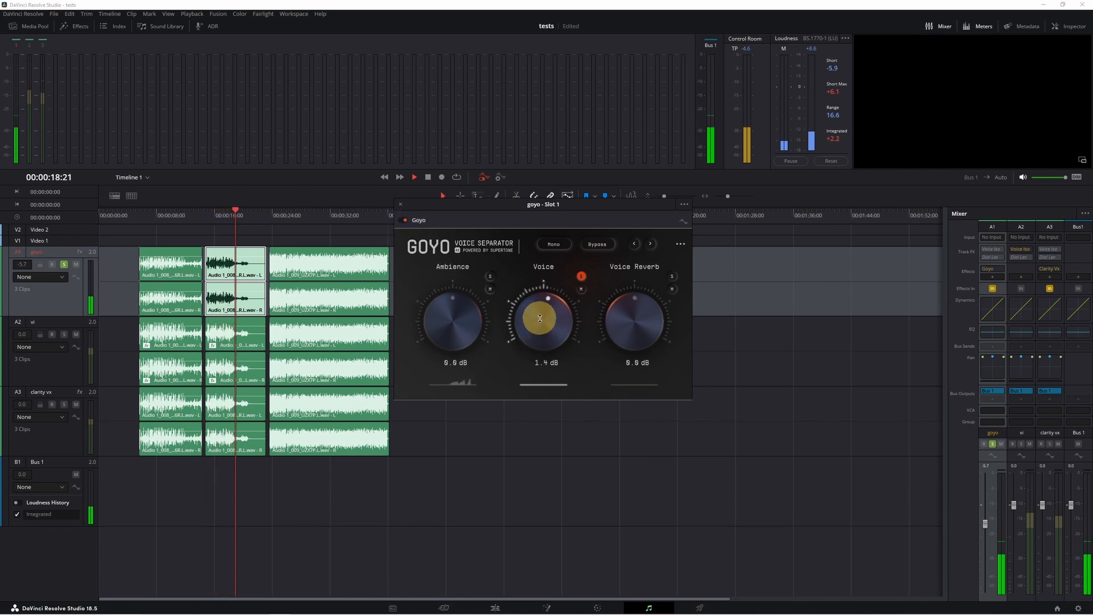
pyautogui.click(404, 219)
pyautogui.moveTo(552, 330); pyautogui.dragTo(548, 315)
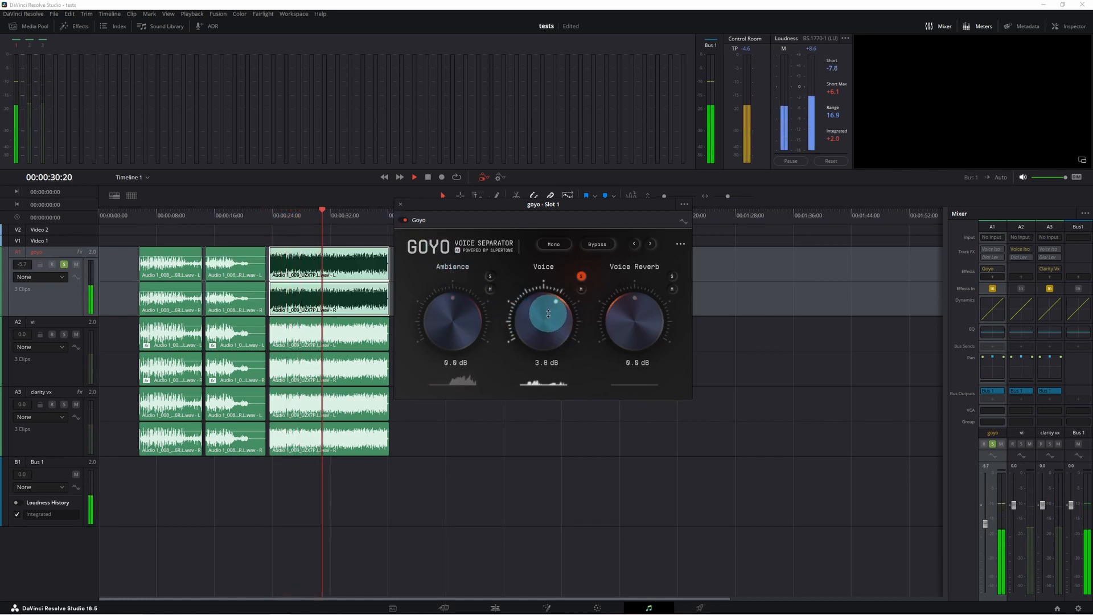
pyautogui.click(428, 177)
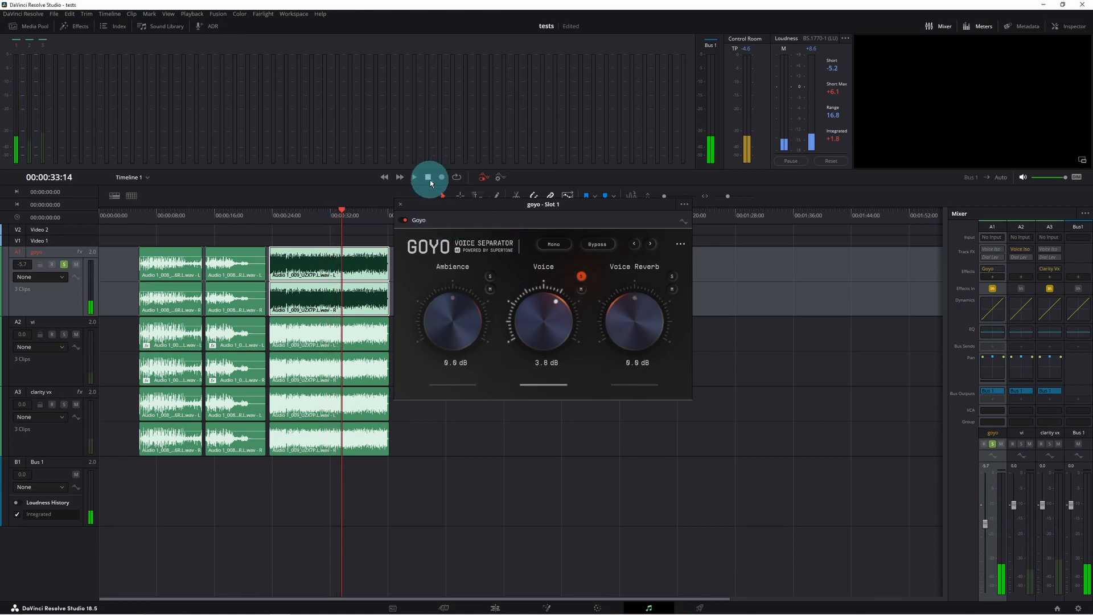
# - Solo Goyo's Ambience component and raise its level to about 3.5 dB while playing the third clip
pyautogui.click(490, 276)
pyautogui.click(272, 214)
pyautogui.press('space')
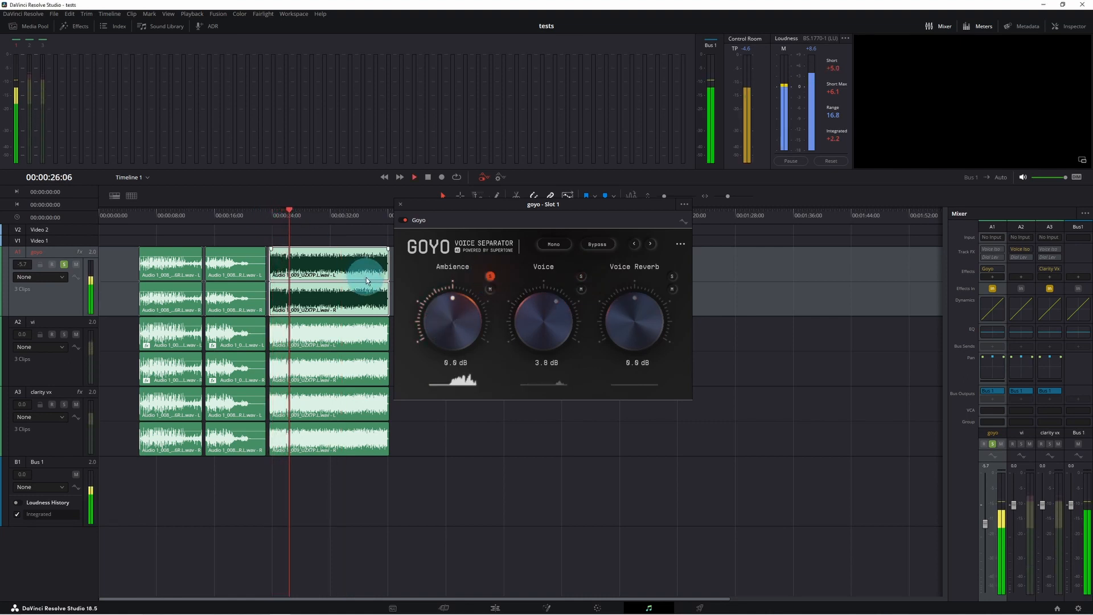
pyautogui.moveTo(453, 313); pyautogui.dragTo(454, 397)
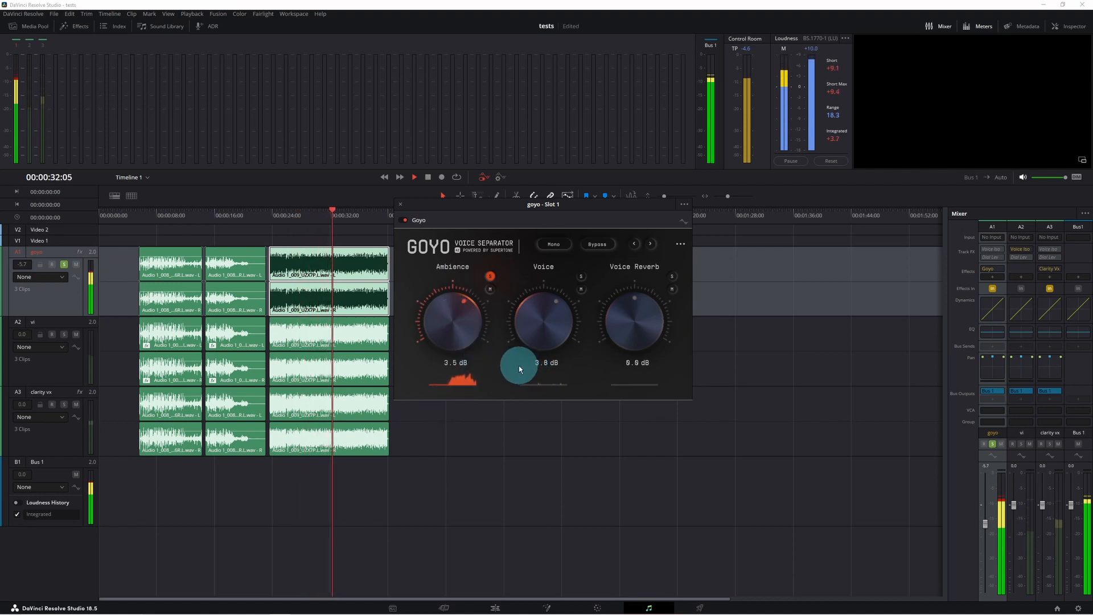
pyautogui.click(428, 177)
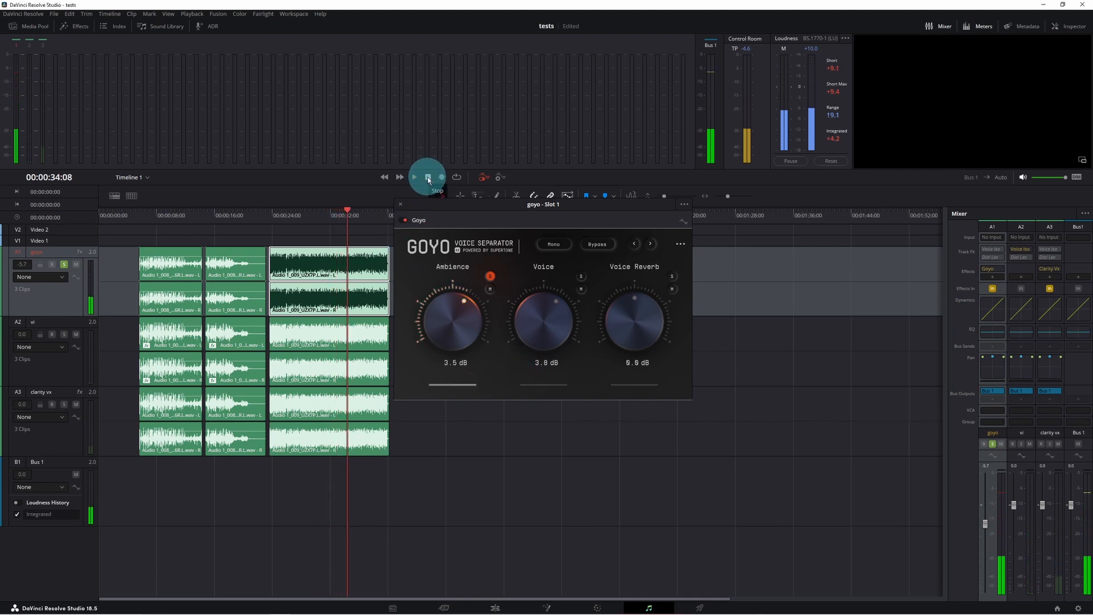
# - Replay from the first clip and adjust Goyo's Ambience to about 3.3 dB and Voice to about -13.1 dB
pyautogui.click(144, 211)
pyautogui.press('space')
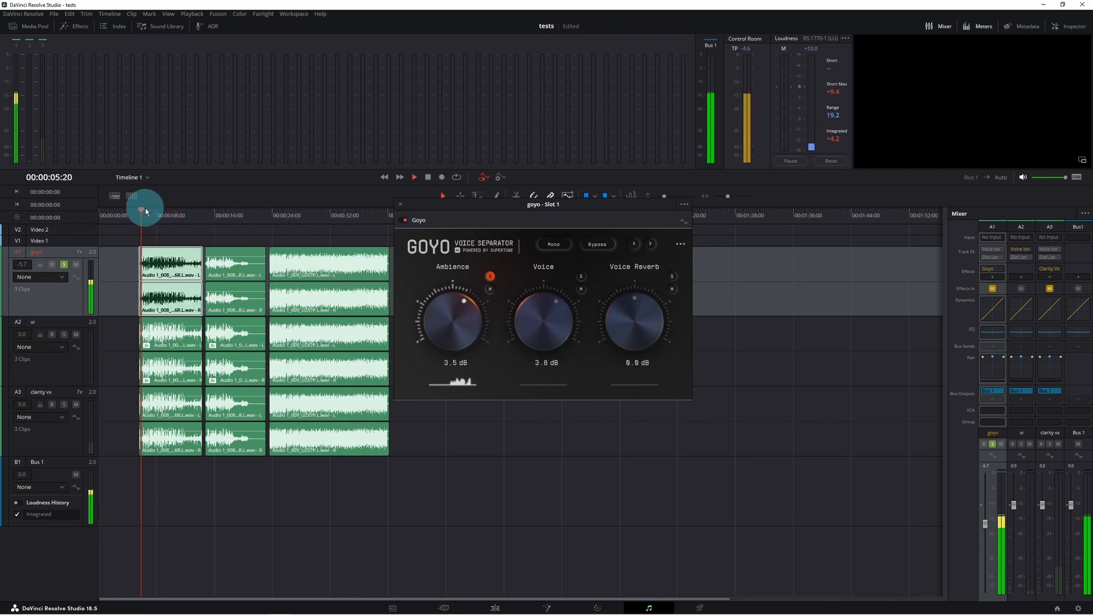
pyautogui.moveTo(481, 313); pyautogui.dragTo(453, 329)
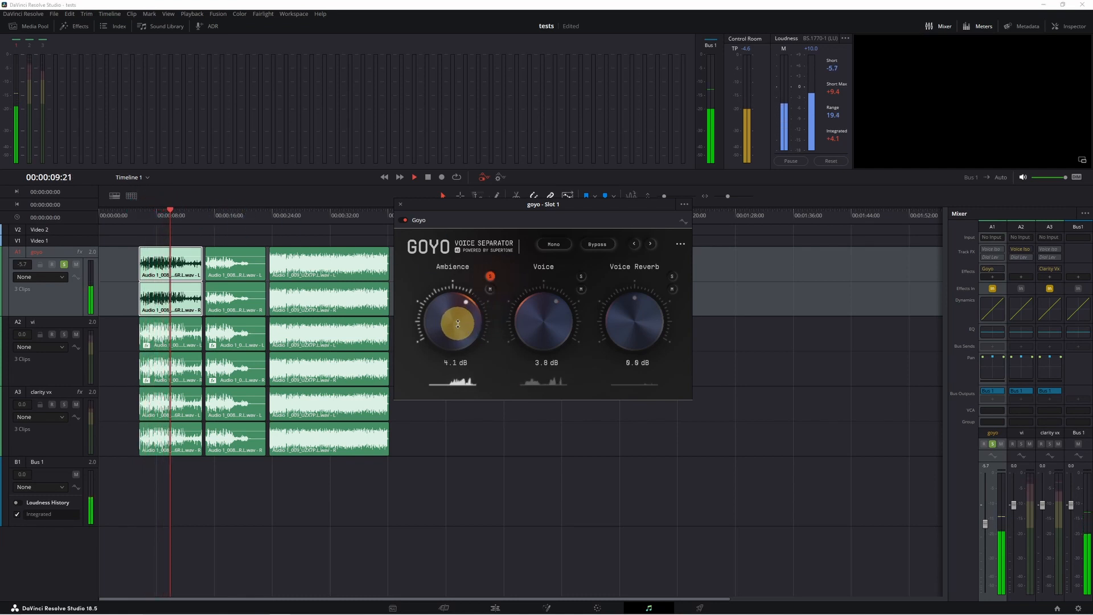
pyautogui.moveTo(547, 317); pyautogui.dragTo(547, 324)
pyautogui.moveTo(451, 319); pyautogui.dragTo(468, 321)
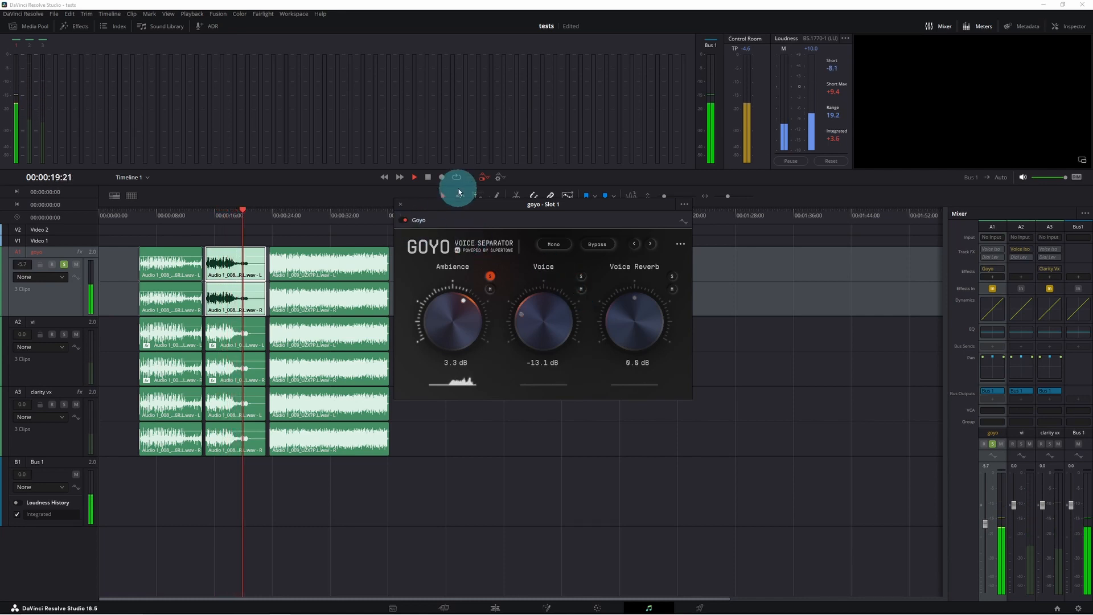
pyautogui.click(428, 177)
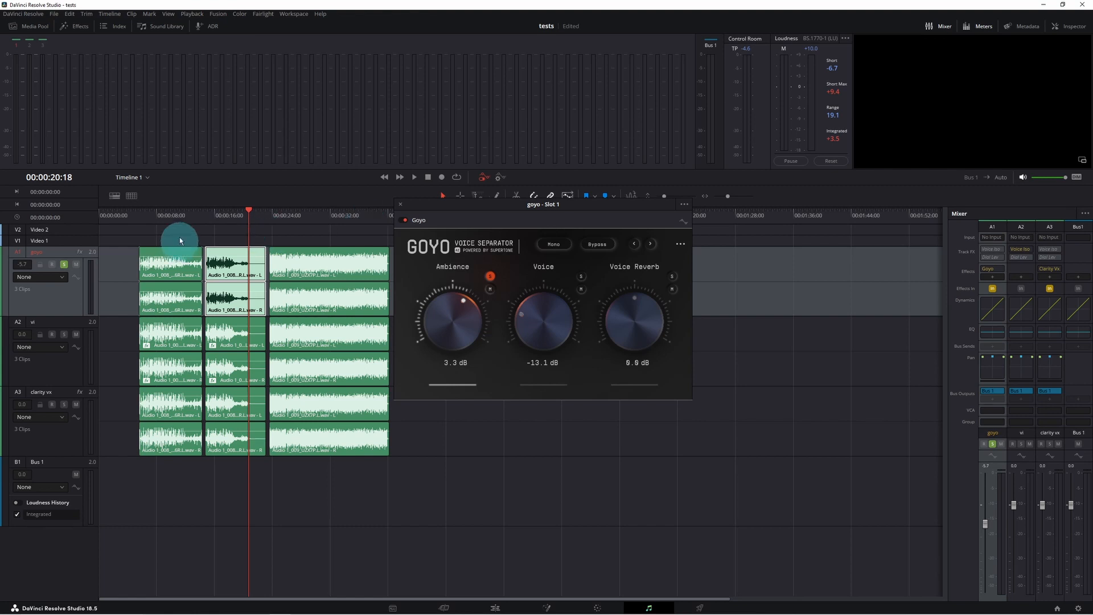
# - Solo the vi track and listen to its voice isolation on the first and third clips
pyautogui.click(142, 216)
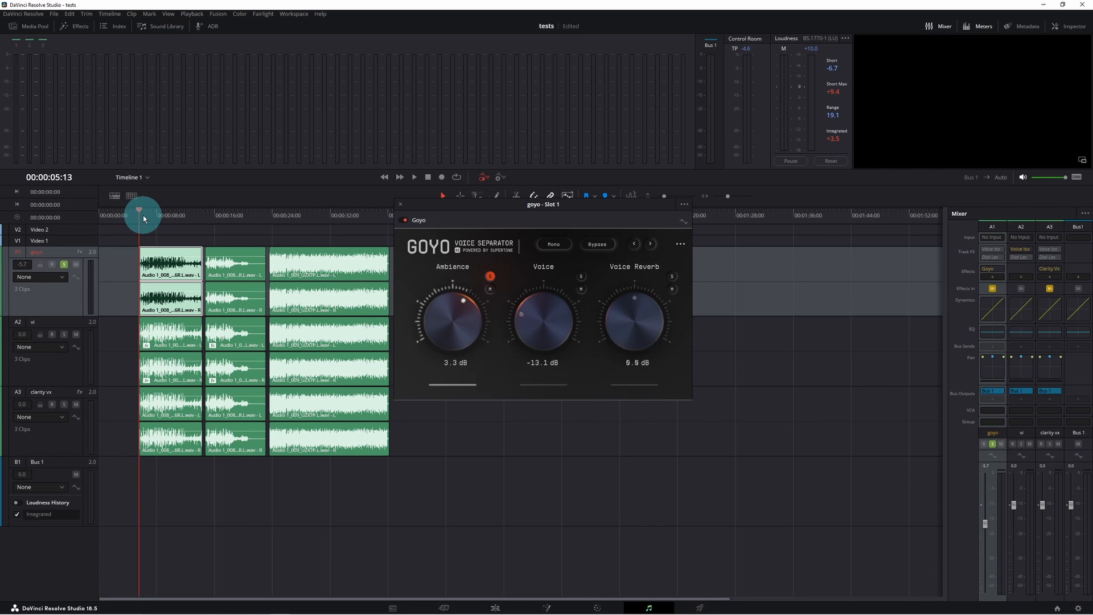
pyautogui.click(64, 335)
pyautogui.press('space')
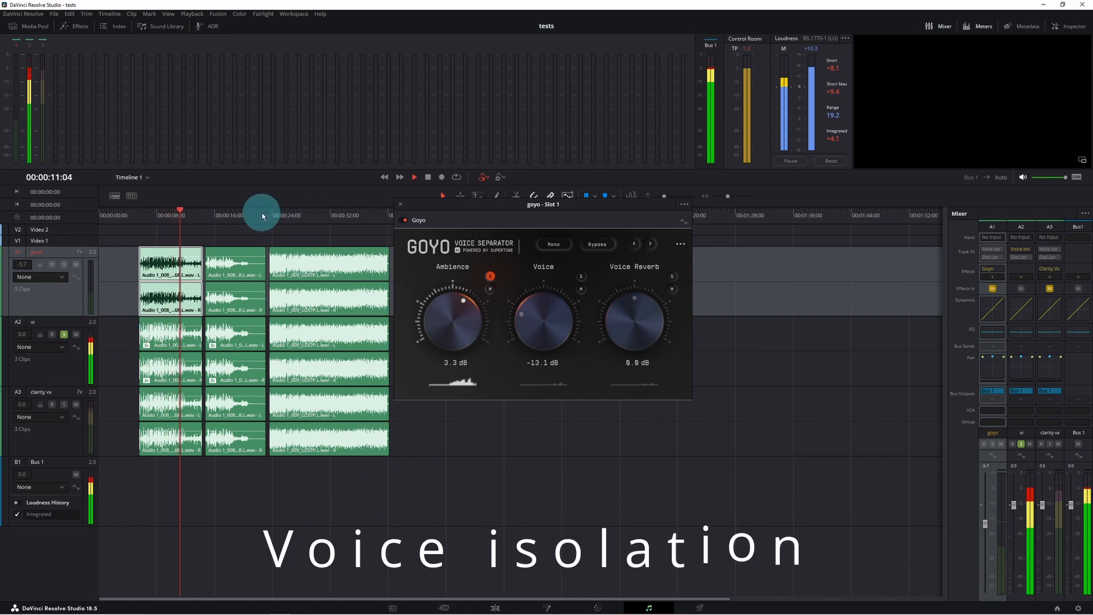
pyautogui.click(278, 215)
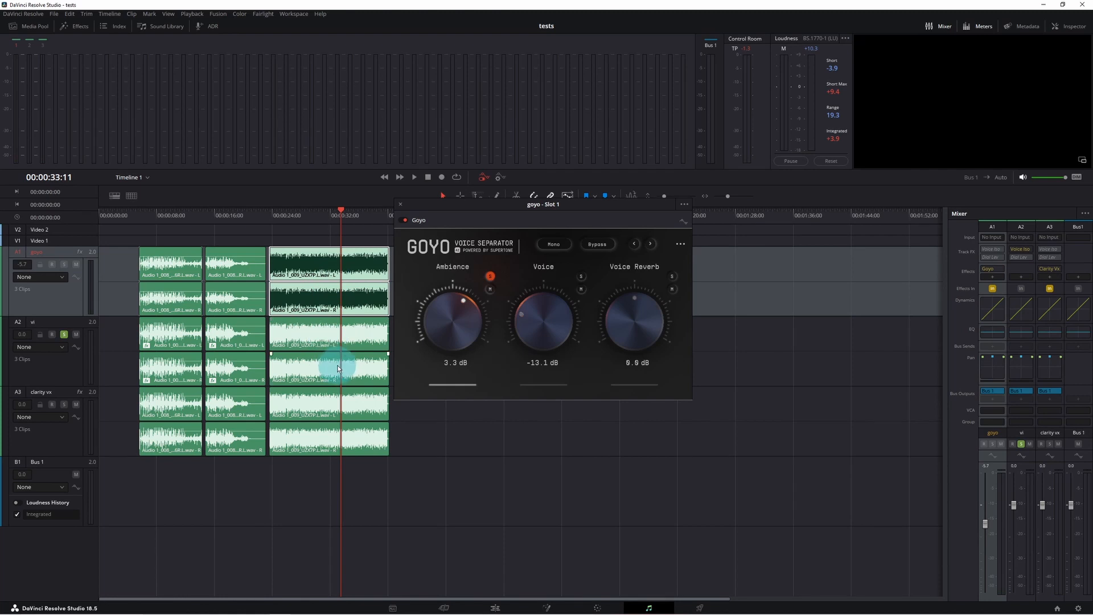
# - Switch the solo from the vi track to the clarity vx track and listen to its first and third clips
pyautogui.click(64, 336)
pyautogui.click(145, 214)
pyautogui.press('space')
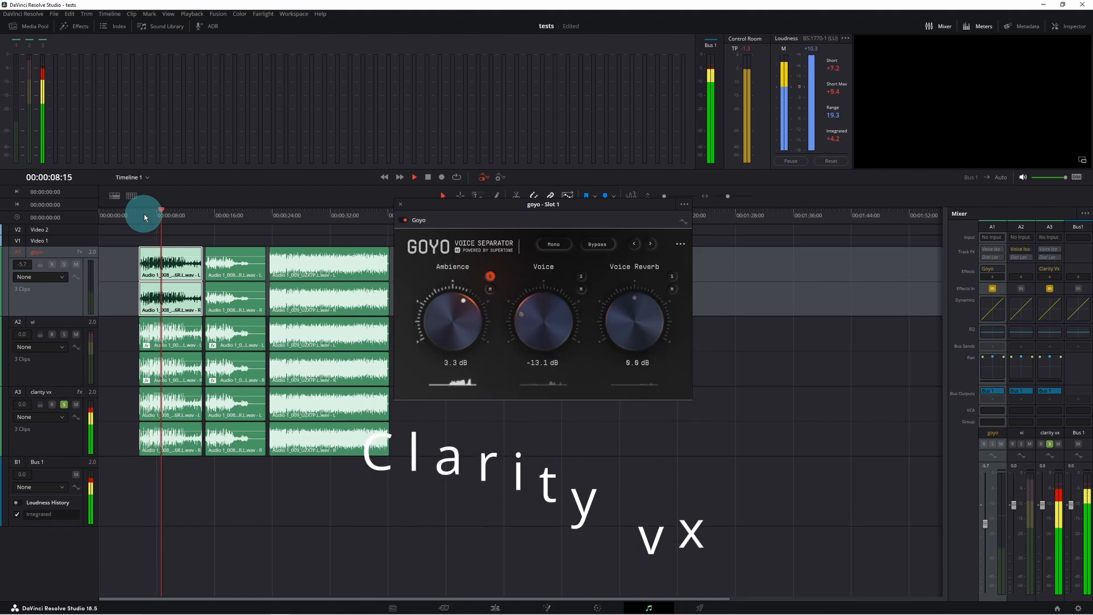
pyautogui.click(277, 213)
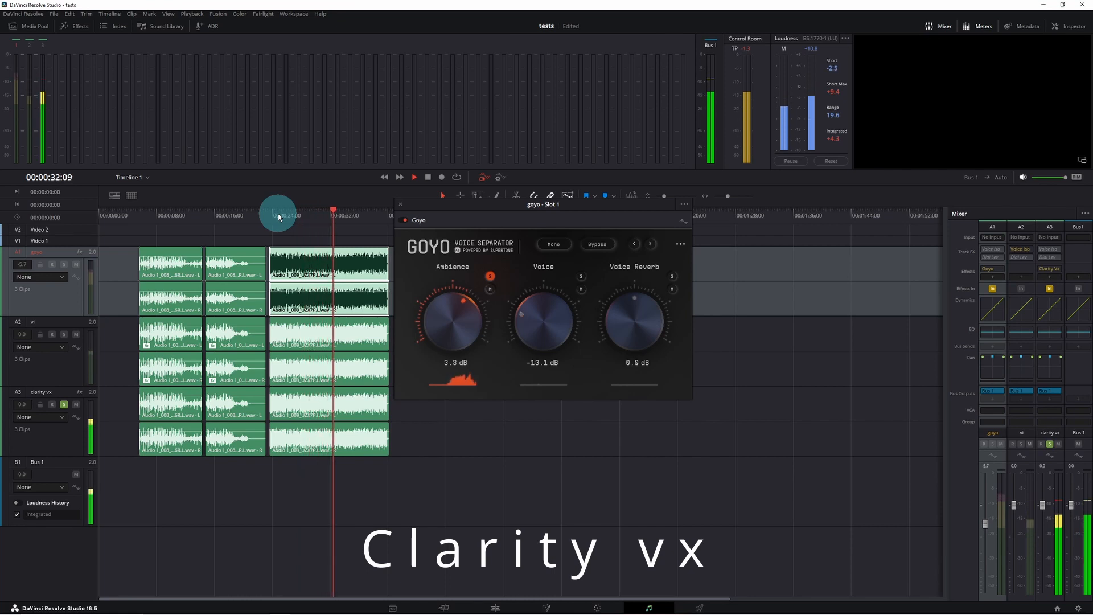
pyautogui.press('space')
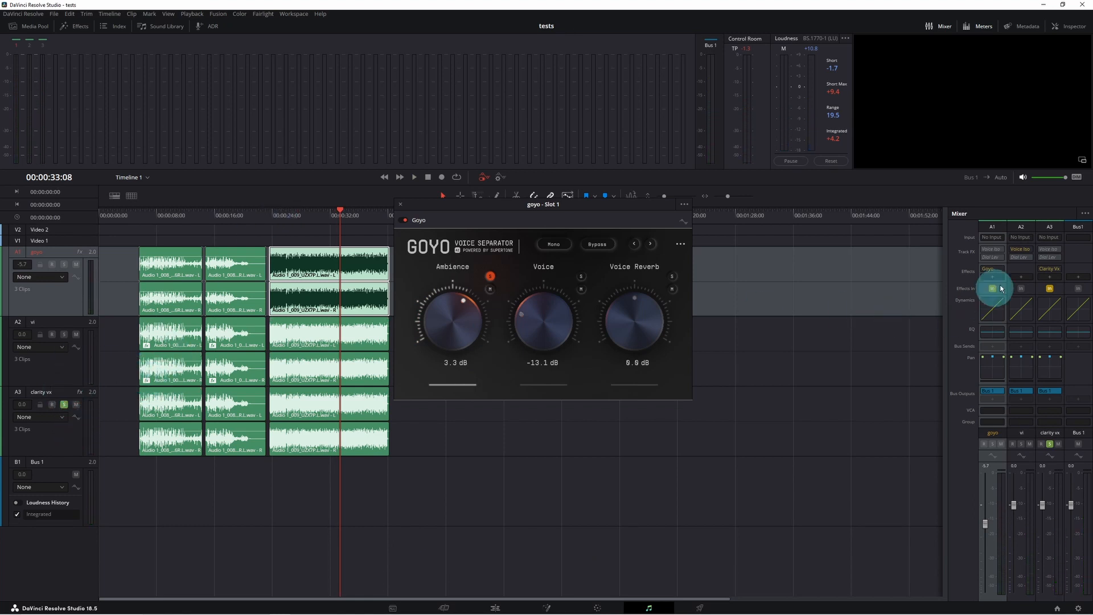
# - Open the Clarity Vx Stereo plugin on the clarity vx track, check its ambience reduction control, and close it
pyautogui.click(1050, 271)
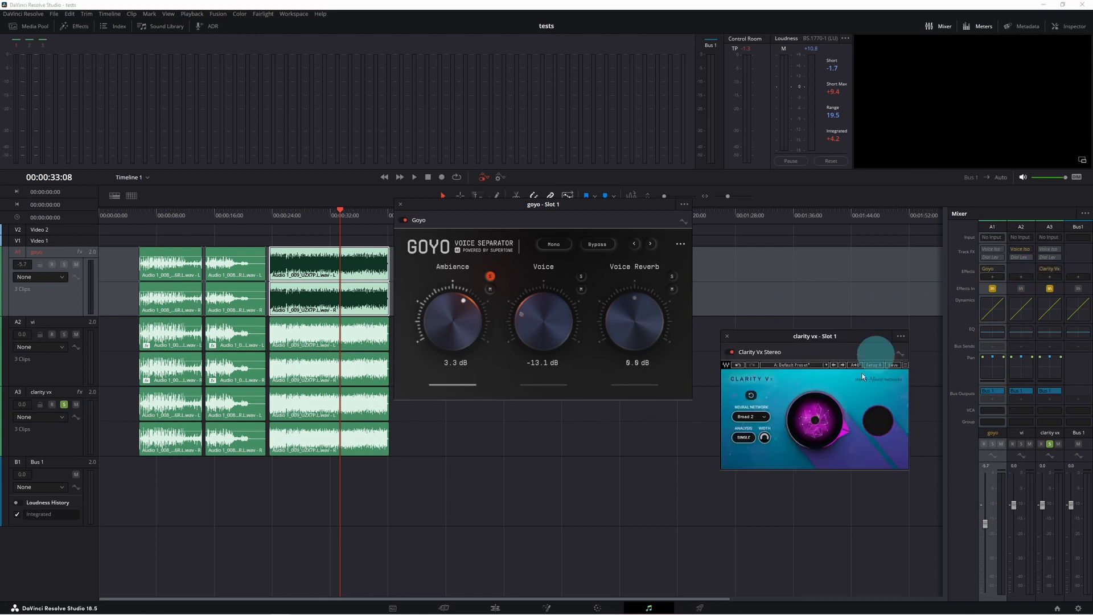
pyautogui.click(843, 432)
pyautogui.moveTo(844, 432); pyautogui.dragTo(843, 429)
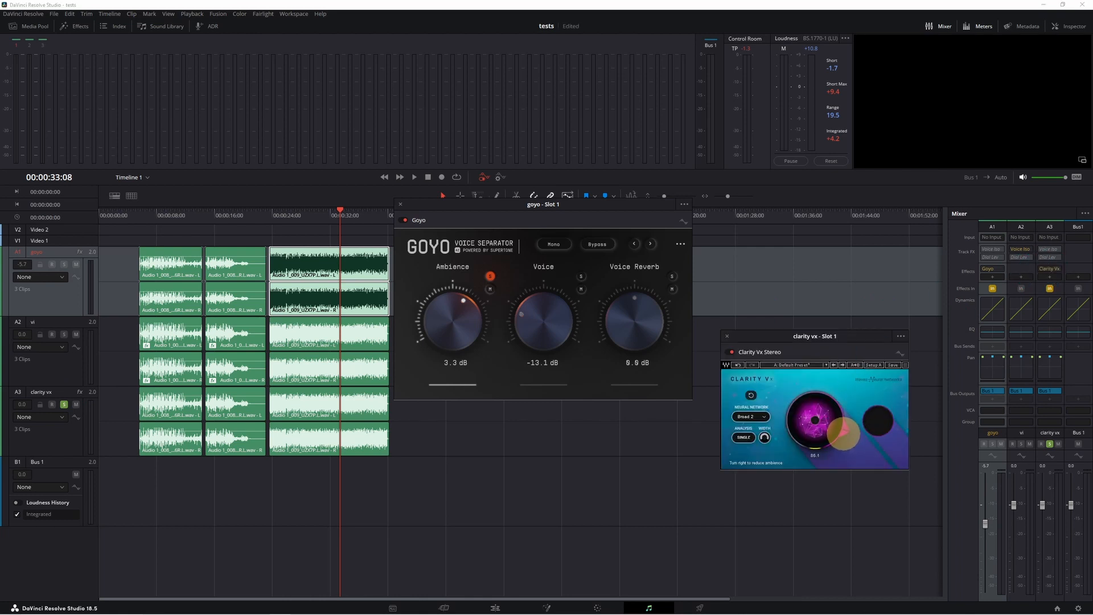
pyautogui.click(727, 335)
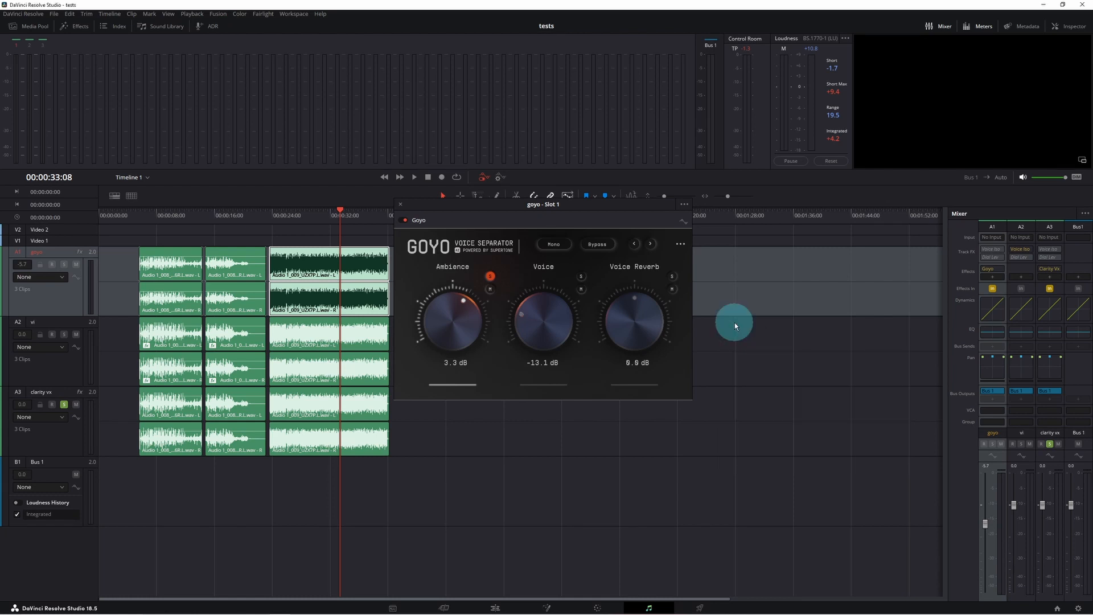